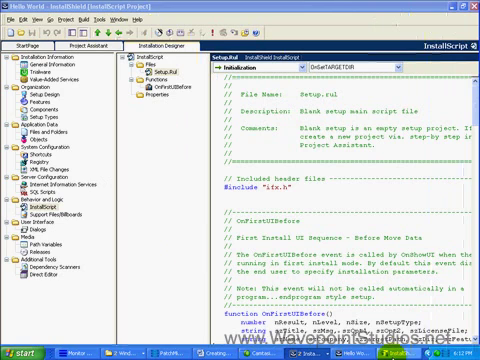
Cycle through the help library, debugger, setup wizard and Hello World project windows.
{"action": "left_click", "coordinate": [385, 352]}
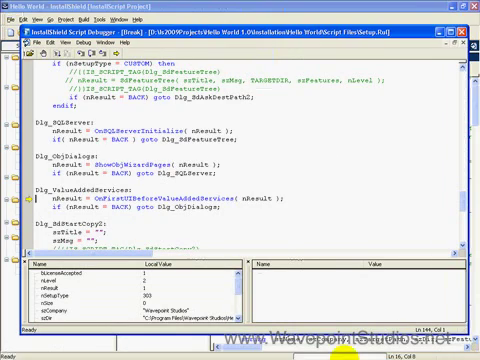
{"action": "left_click", "coordinate": [340, 352]}
{"action": "left_click", "coordinate": [395, 352]}
{"action": "left_click", "coordinate": [350, 352]}
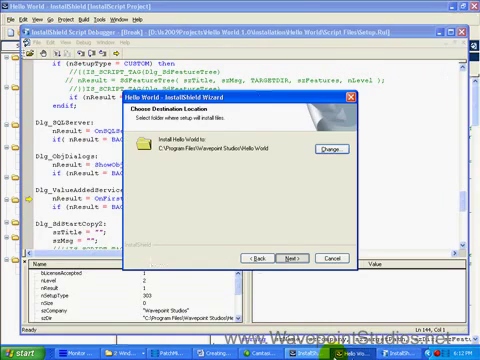
{"action": "left_click", "coordinate": [300, 352]}
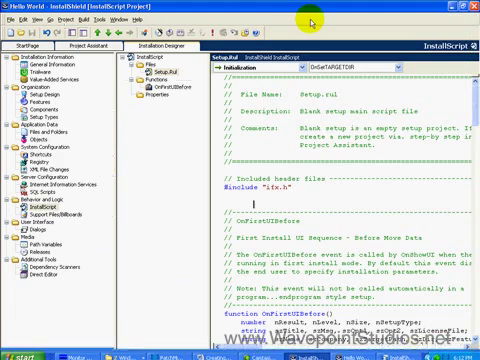
Briefly open and hide the help library, then bring the script debugger forward.
{"action": "left_click", "coordinate": [137, 20]}
{"action": "left_click", "coordinate": [150, 32]}
{"action": "key", "text": "alt+Tab"}
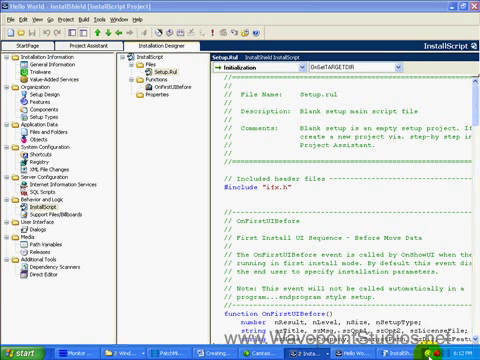
{"action": "left_click", "coordinate": [400, 352]}
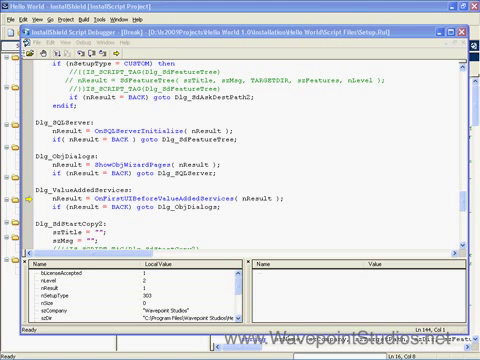
Maximize and restore the debugger, resume the script, and confirm Install in the wizard.
{"action": "double_click", "coordinate": [214, 33]}
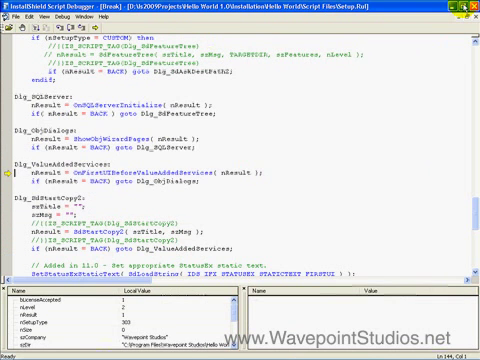
{"action": "left_click", "coordinate": [466, 6]}
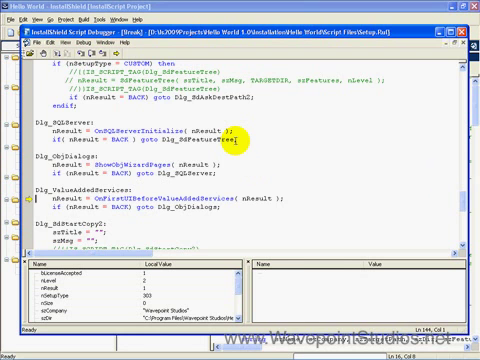
{"action": "scroll", "coordinate": [233, 139], "scroll_direction": "down", "scroll_amount": 2}
{"action": "scroll", "coordinate": [233, 139], "scroll_direction": "down", "scroll_amount": 2}
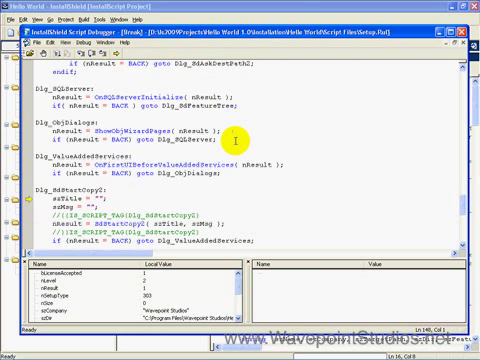
{"action": "scroll", "coordinate": [236, 140], "scroll_direction": "down", "scroll_amount": 1}
{"action": "scroll", "coordinate": [236, 140], "scroll_direction": "down", "scroll_amount": 1}
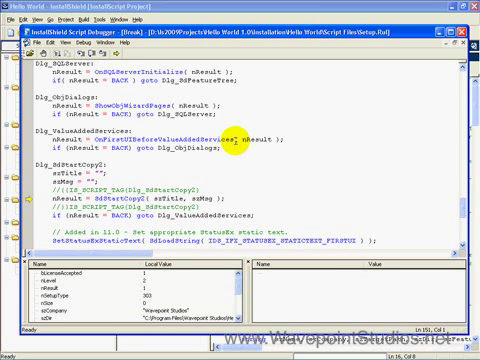
{"action": "key", "text": "F5"}
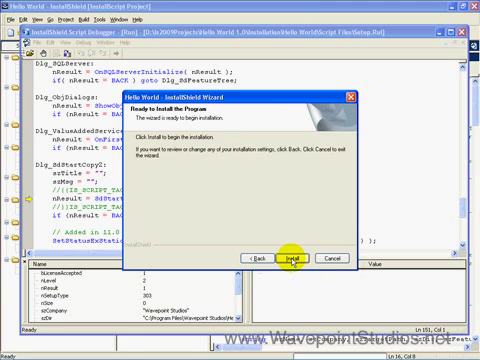
{"action": "left_click", "coordinate": [293, 258]}
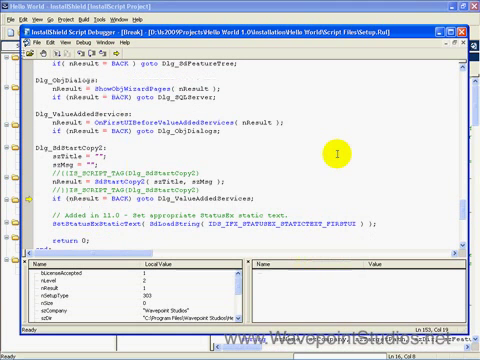
Step down to return 0, run the rest of the script, and finish the completed wizard.
{"action": "key", "text": "F10"}
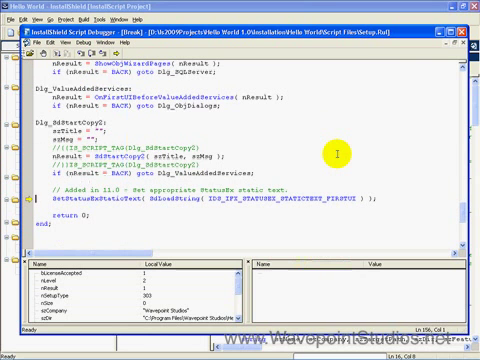
{"action": "key", "text": "F10"}
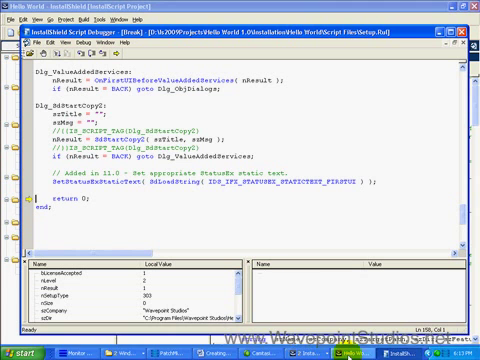
{"action": "key", "text": "F5"}
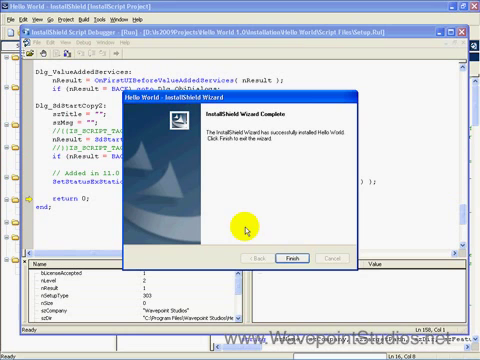
{"action": "left_click", "coordinate": [292, 258]}
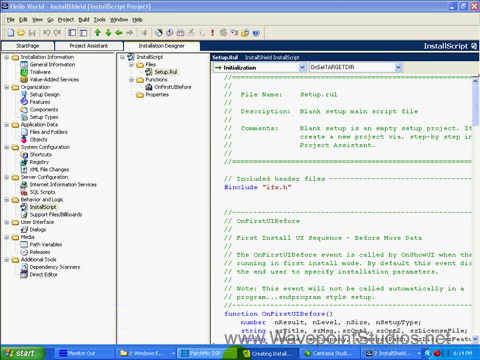
Bring the Help Library forward and close it.
{"action": "left_click", "coordinate": [375, 352]}
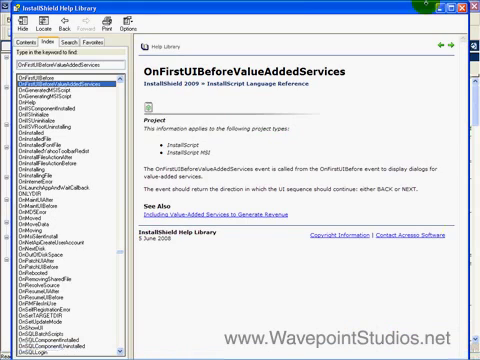
{"action": "left_click", "coordinate": [461, 8]}
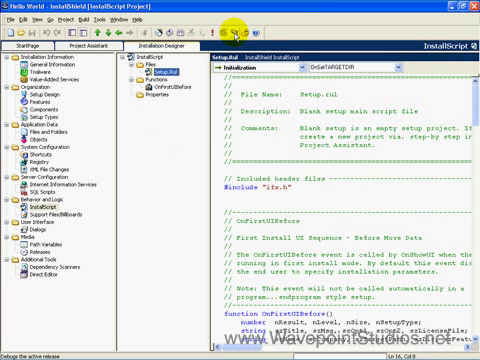
Launch the built Hello World setup again under the debugger.
{"action": "left_click", "coordinate": [237, 33]}
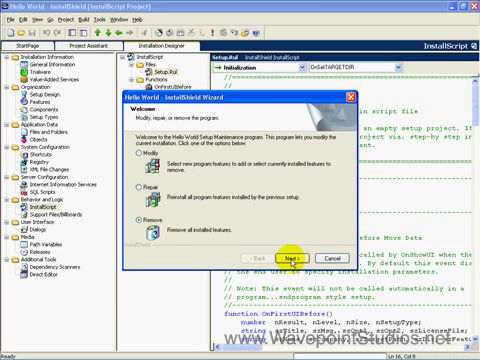
Proceed with removal and confirm completely uninstalling Hello World.
{"action": "left_click", "coordinate": [291, 259]}
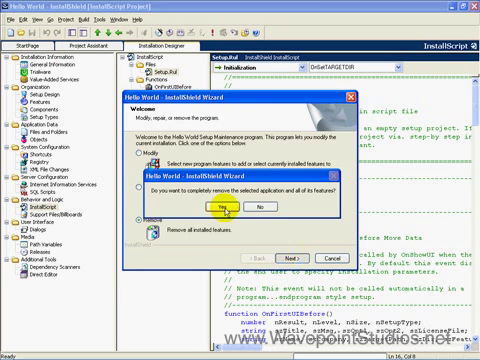
{"action": "left_click", "coordinate": [222, 206]}
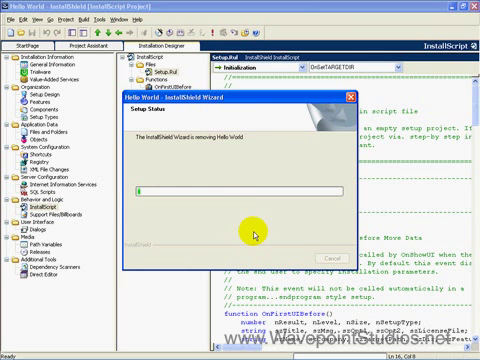